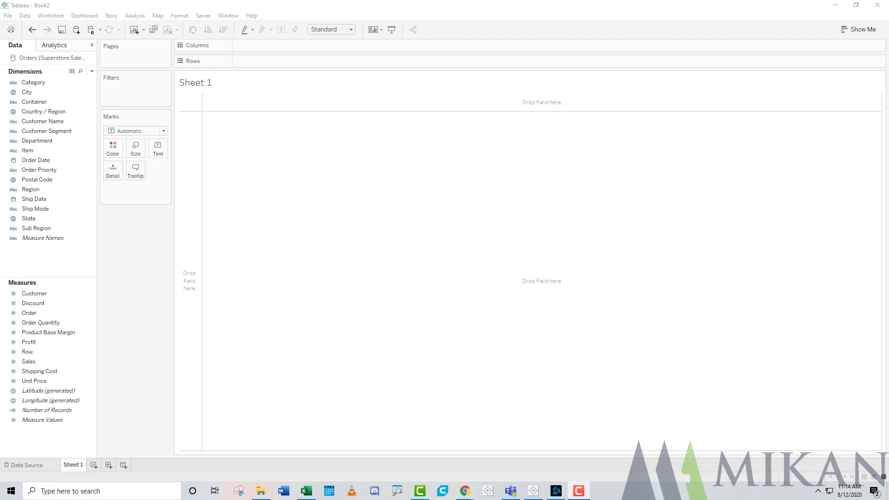
Step: Move the Customer and Order measures into Dimensions
{"action": "left_click", "coordinate": [27, 193]}
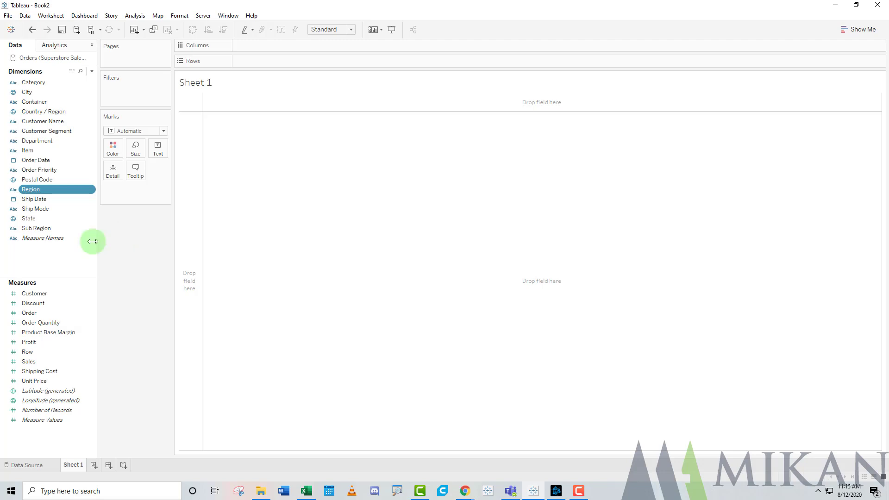
{"action": "left_click", "coordinate": [48, 294], "text": "ctrl"}
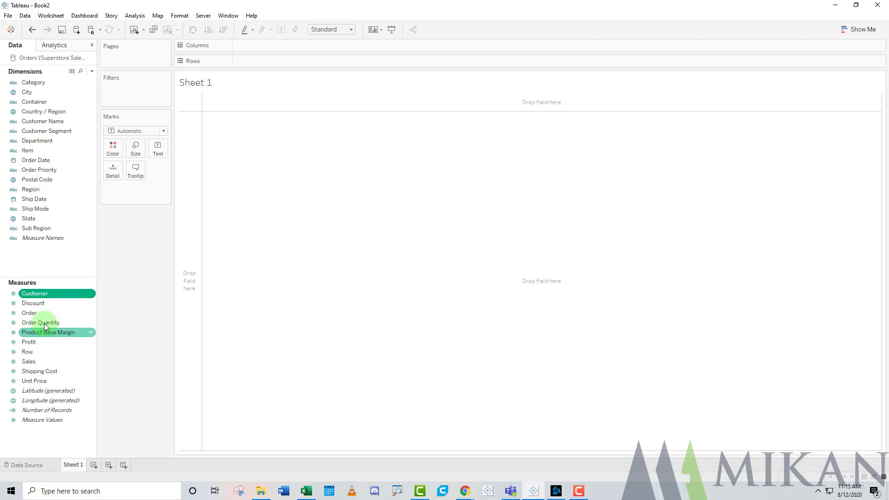
{"action": "left_click", "coordinate": [33, 313], "text": "ctrl"}
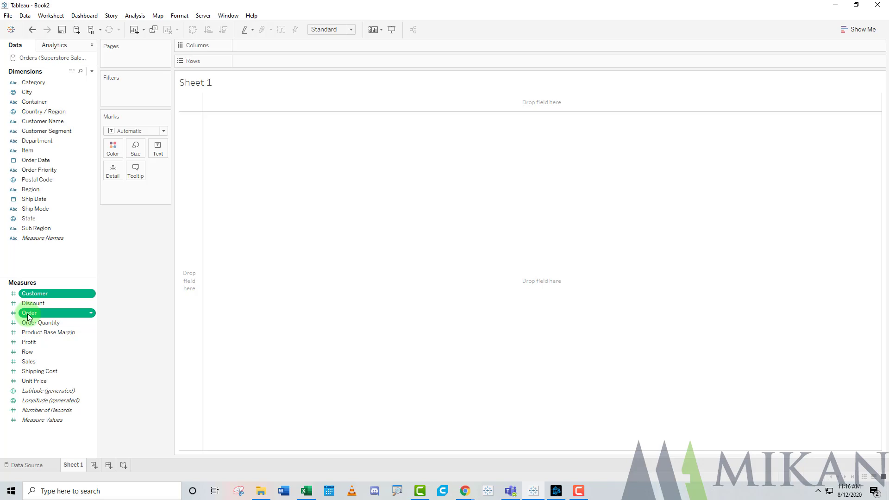
{"action": "left_click_drag", "start_coordinate": [28, 317], "coordinate": [33, 249]}
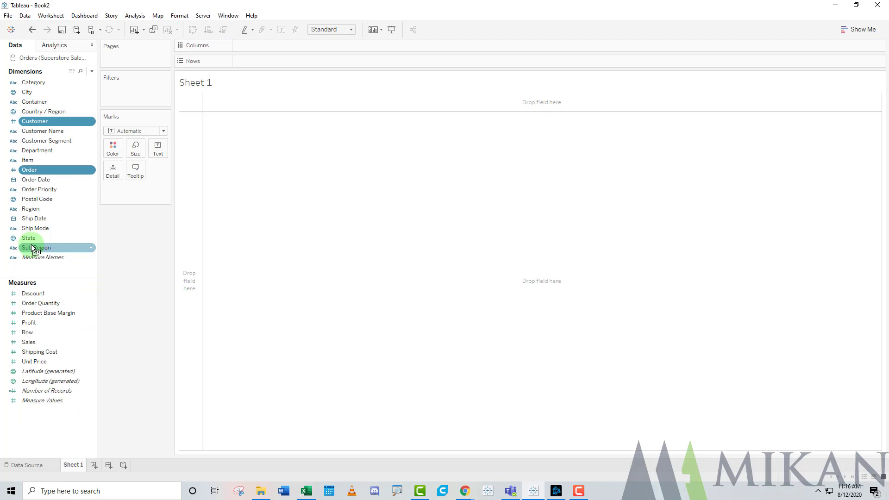
Step: Assign Region the Country/Region geographic role
{"action": "left_click", "coordinate": [21, 210]}
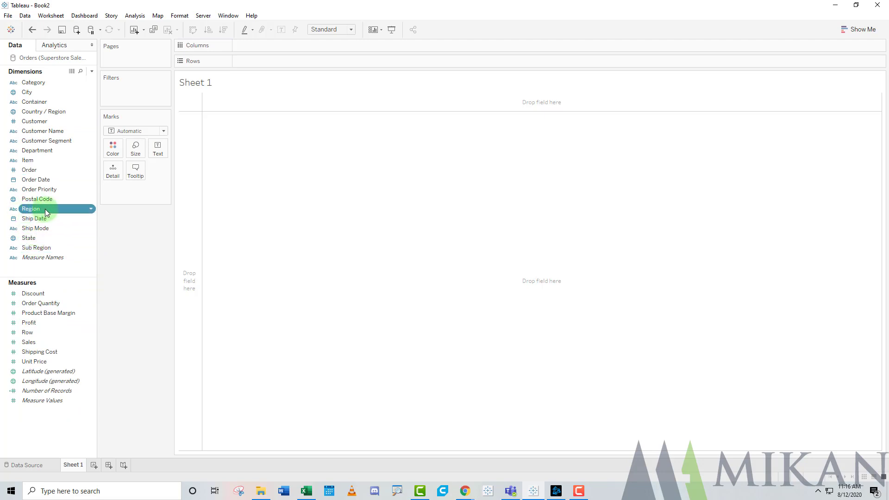
{"action": "left_click", "coordinate": [14, 210]}
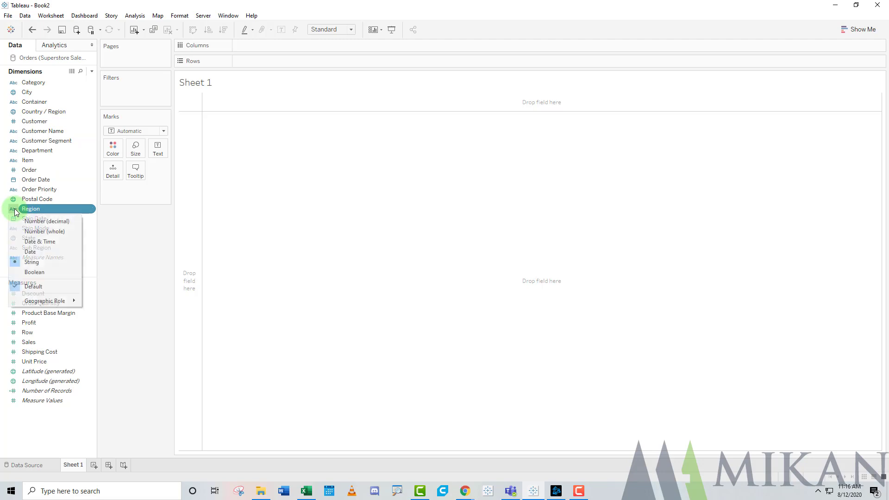
{"action": "mouse_move", "coordinate": [44, 303]}
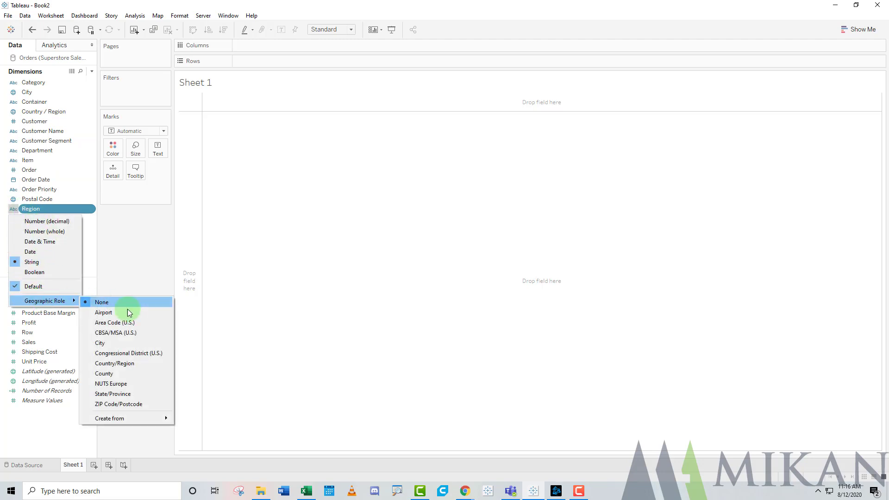
{"action": "left_click", "coordinate": [131, 365]}
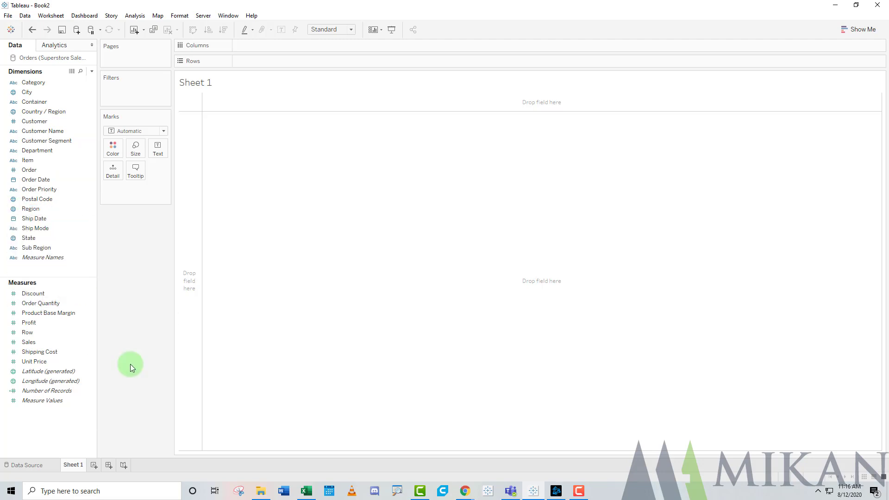
Step: Set Profit's default number format to Currency (Standard)
{"action": "right_click", "coordinate": [35, 324]}
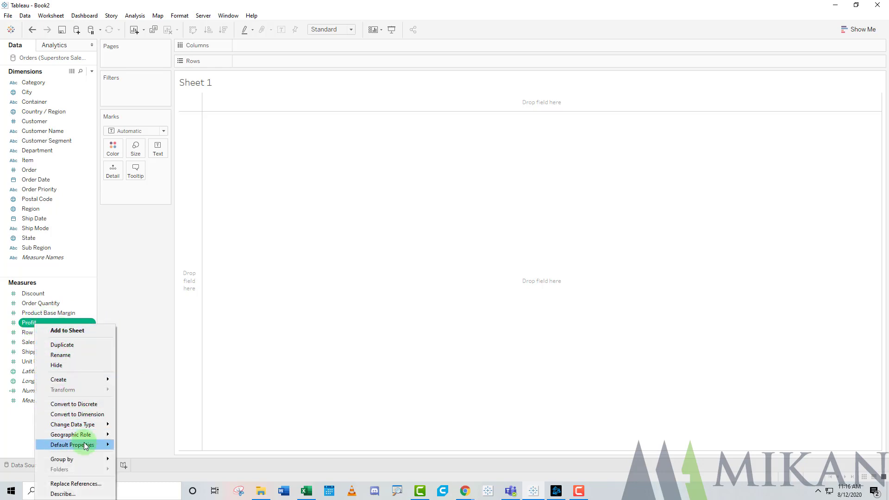
{"action": "mouse_move", "coordinate": [85, 444]}
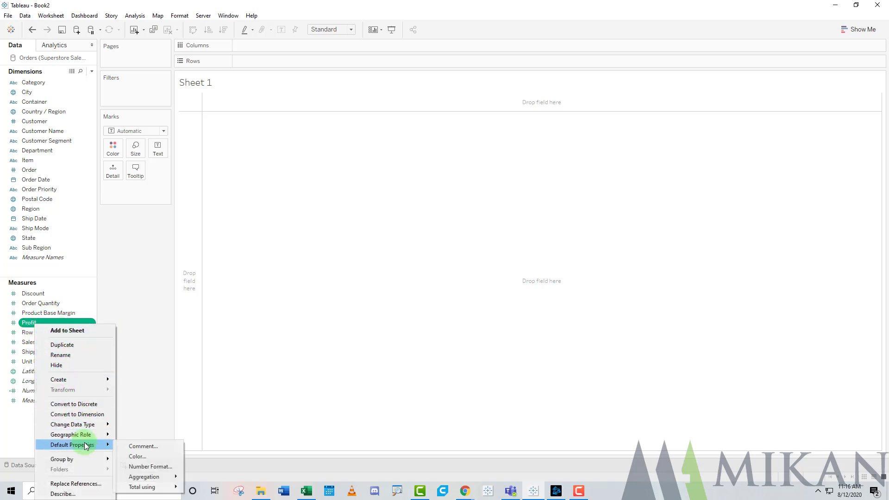
{"action": "left_click", "coordinate": [154, 467]}
{"action": "left_click", "coordinate": [423, 206]}
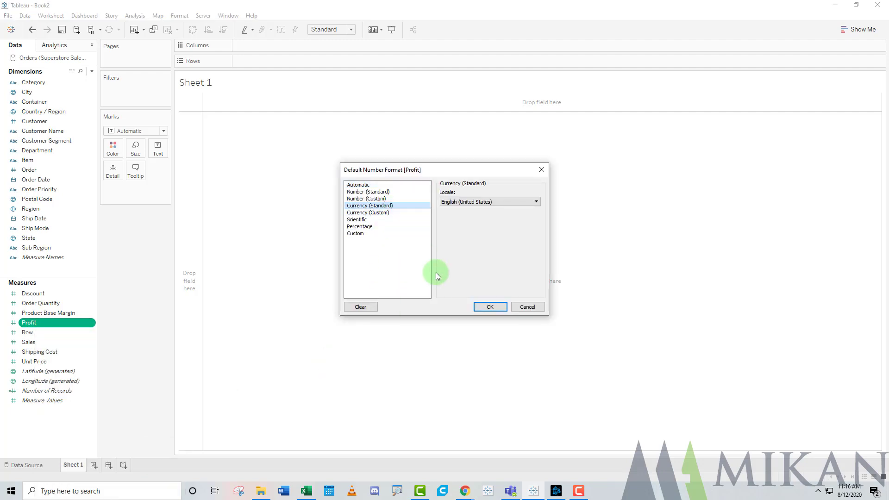
{"action": "left_click", "coordinate": [487, 307]}
Step: Set Sales' default number format to Currency (Standard)
{"action": "left_click", "coordinate": [30, 343]}
{"action": "right_click", "coordinate": [34, 344]}
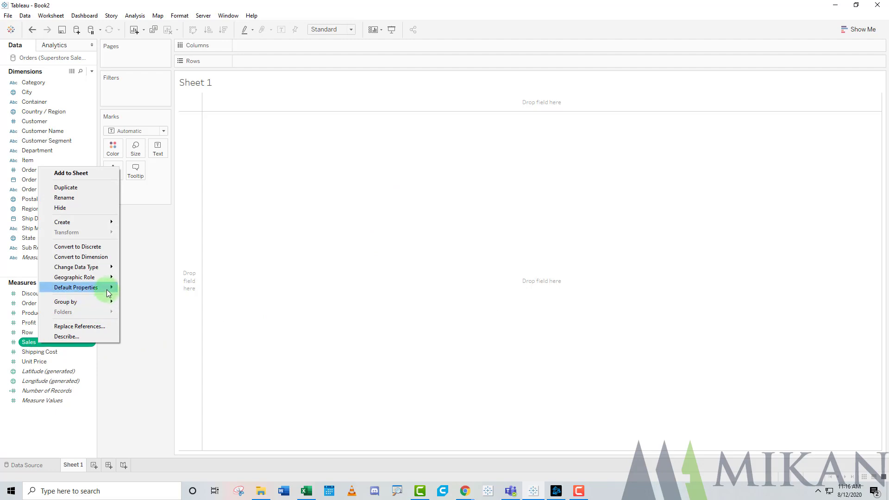
{"action": "mouse_move", "coordinate": [107, 291]}
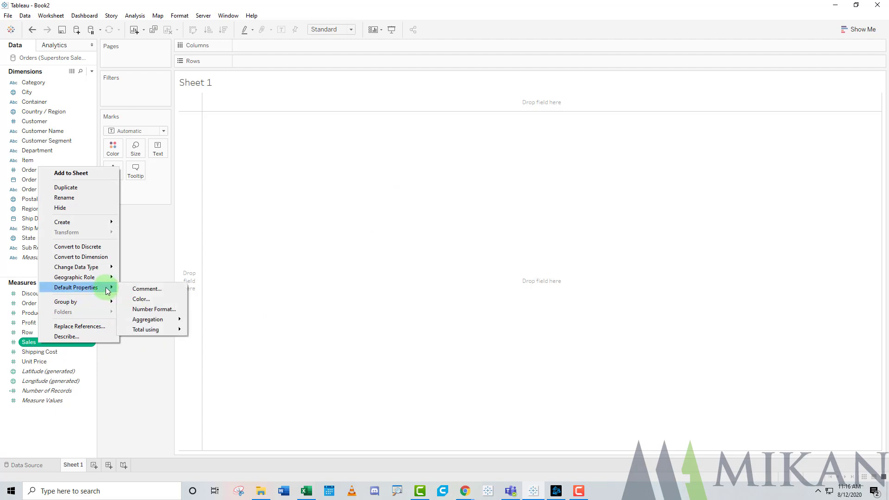
{"action": "left_click", "coordinate": [157, 309]}
{"action": "left_click", "coordinate": [369, 206]}
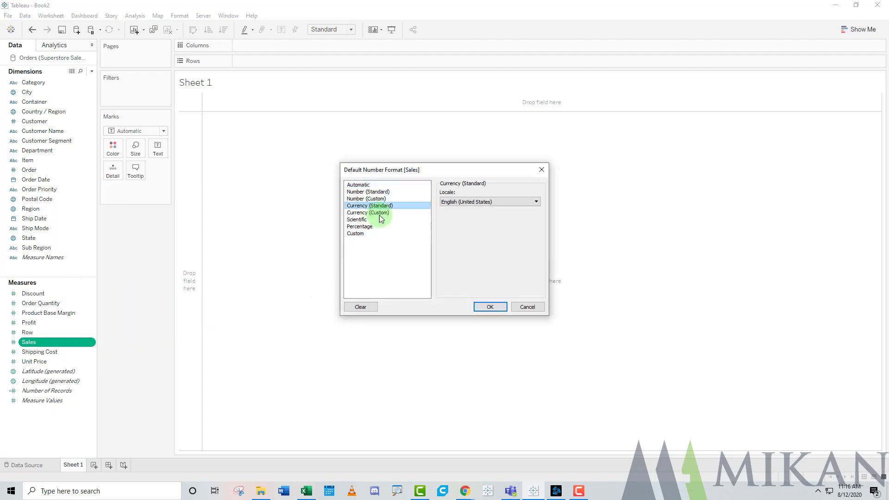
{"action": "left_click", "coordinate": [490, 307]}
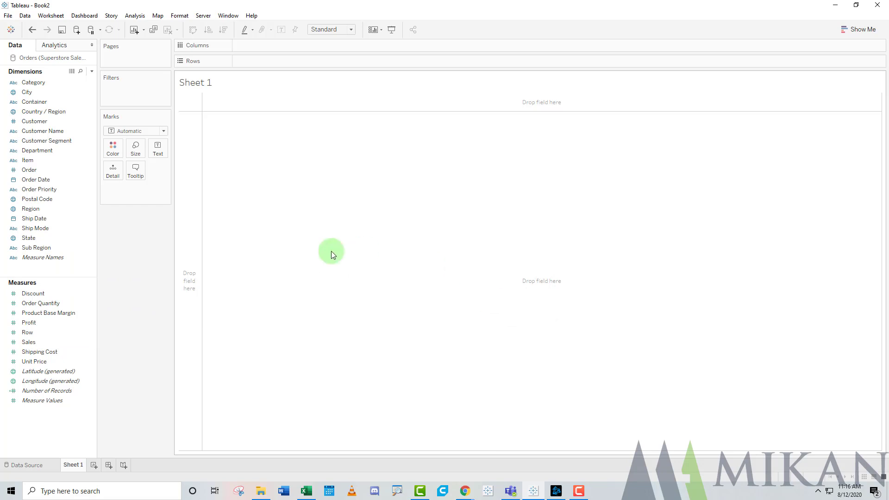
Step: Make Discount aggregate as Average by default
{"action": "right_click", "coordinate": [43, 293]}
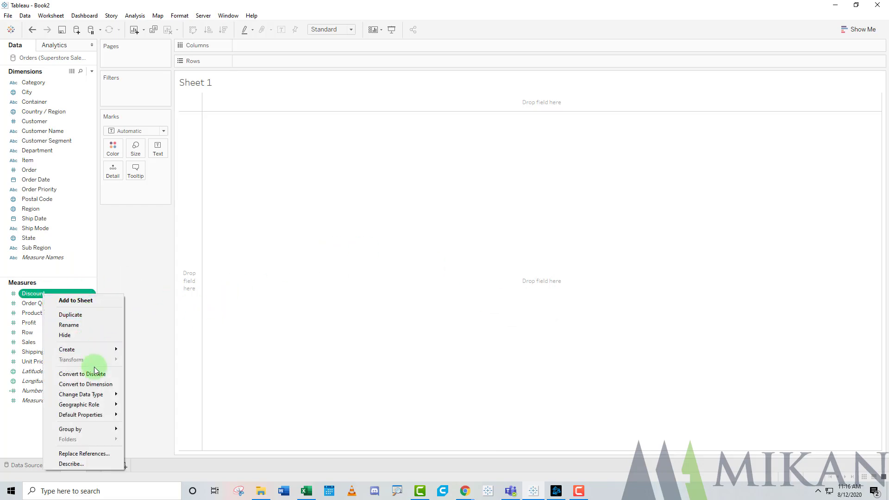
{"action": "mouse_move", "coordinate": [97, 415]}
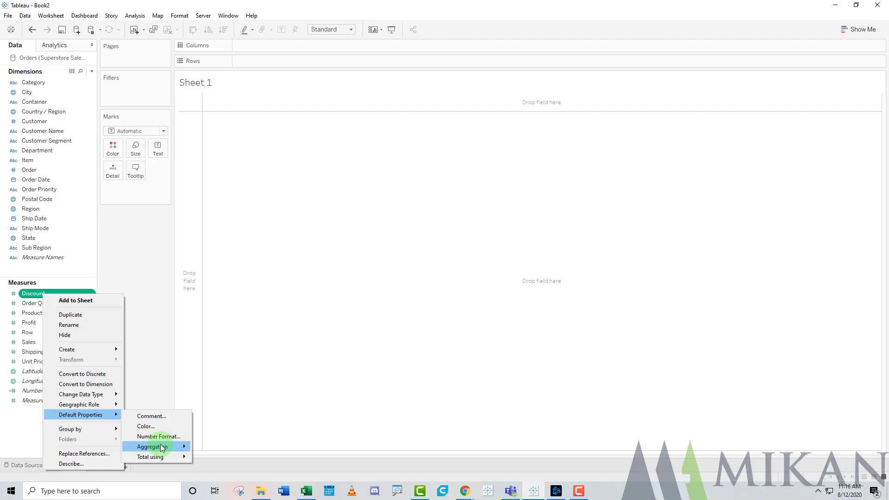
{"action": "mouse_move", "coordinate": [163, 448]}
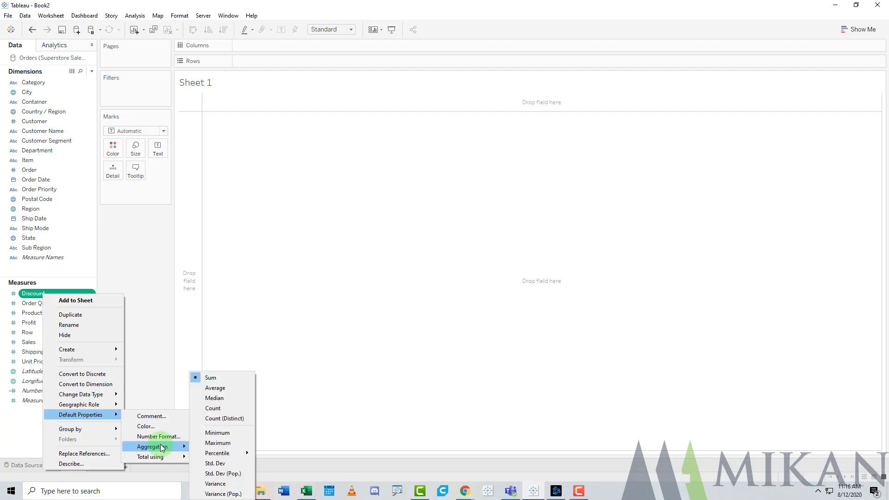
{"action": "left_click", "coordinate": [214, 389]}
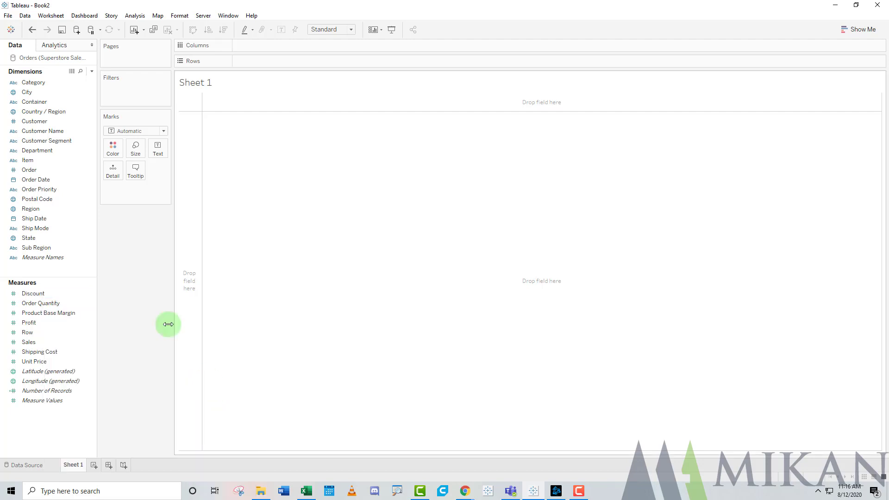
Step: Give Discount a default Percentage number format with 2 decimal places
{"action": "right_click", "coordinate": [37, 295]}
{"action": "mouse_move", "coordinate": [88, 416]}
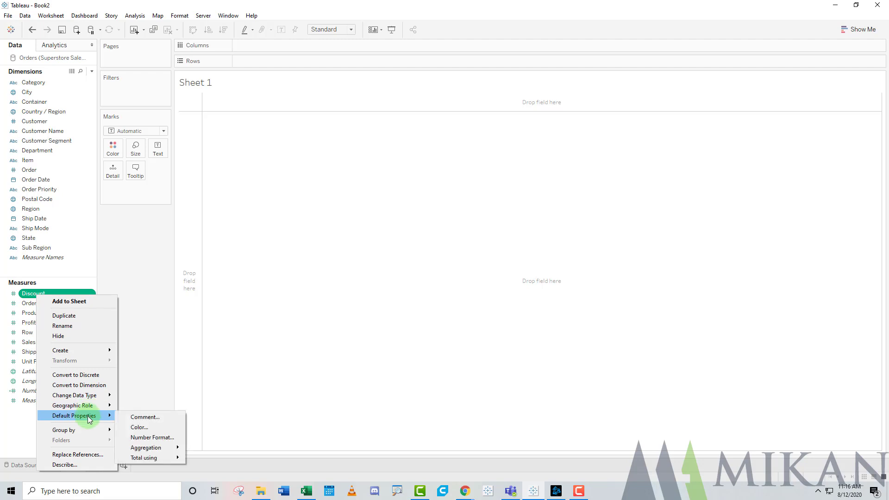
{"action": "left_click", "coordinate": [154, 438]}
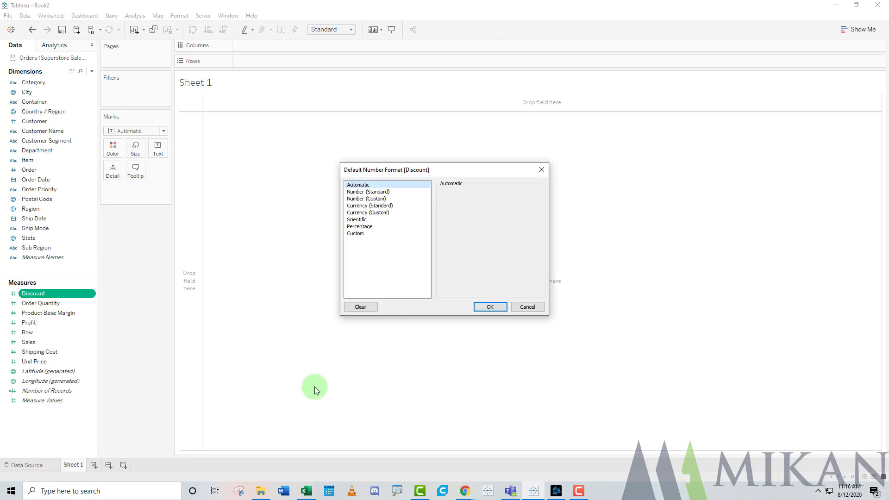
{"action": "left_click", "coordinate": [371, 226]}
{"action": "left_click", "coordinate": [489, 306]}
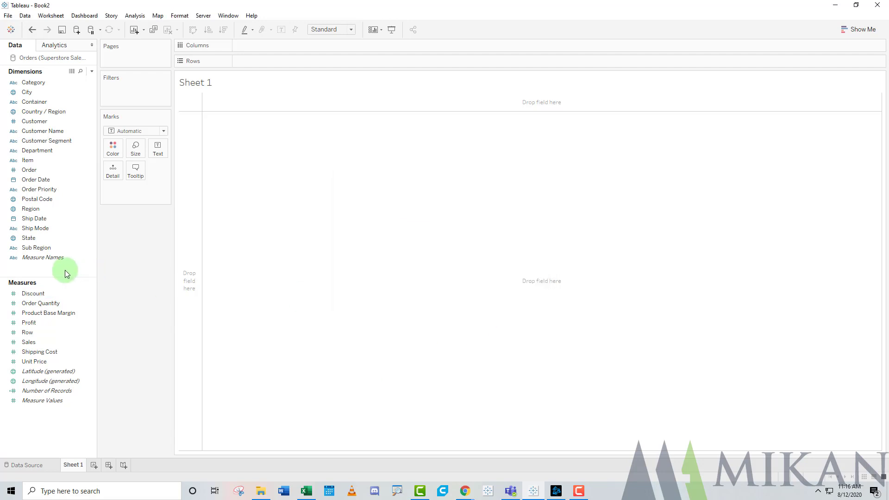
Step: Preview average Discount as 5.66% on Text, then replace it with SUM(Sales), $30,069,581.97
{"action": "left_click_drag", "start_coordinate": [45, 294], "coordinate": [158, 150]}
{"action": "left_click_drag", "start_coordinate": [206, 136], "coordinate": [207, 146]}
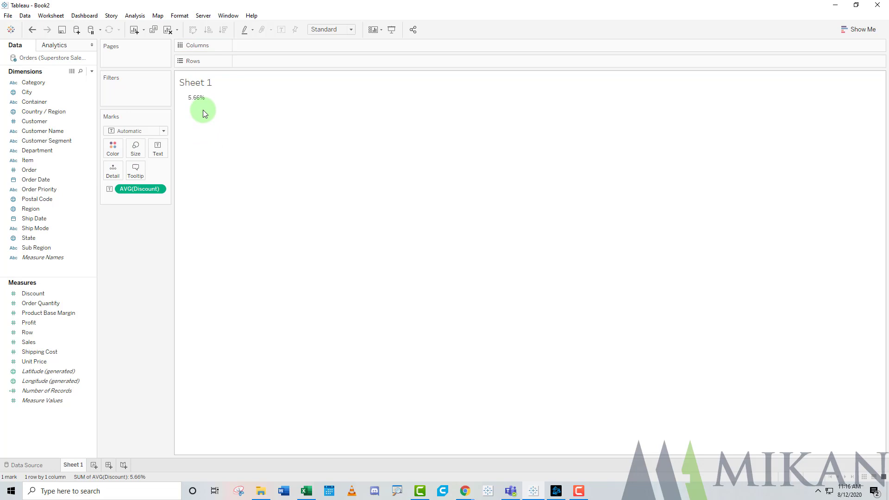
{"action": "left_click", "coordinate": [125, 190]}
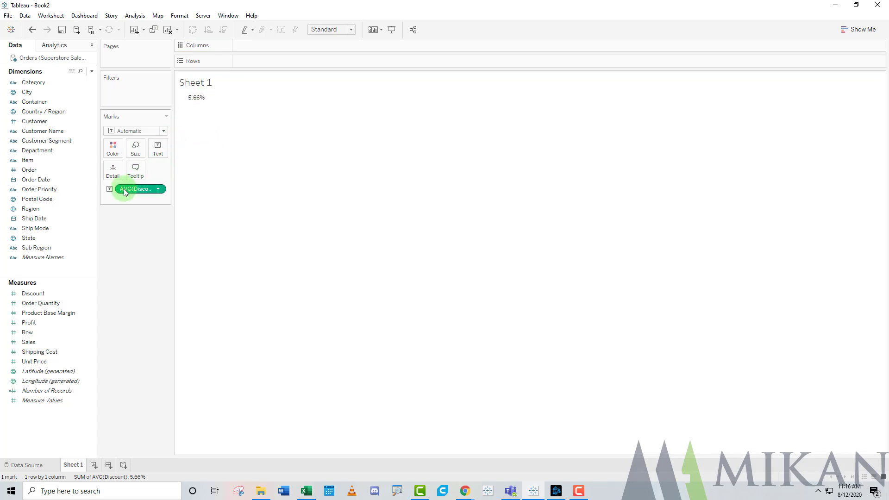
{"action": "left_click_drag", "start_coordinate": [124, 190], "coordinate": [51, 324]}
{"action": "left_click_drag", "start_coordinate": [29, 343], "coordinate": [170, 146]}
{"action": "mouse_move", "coordinate": [185, 99]}
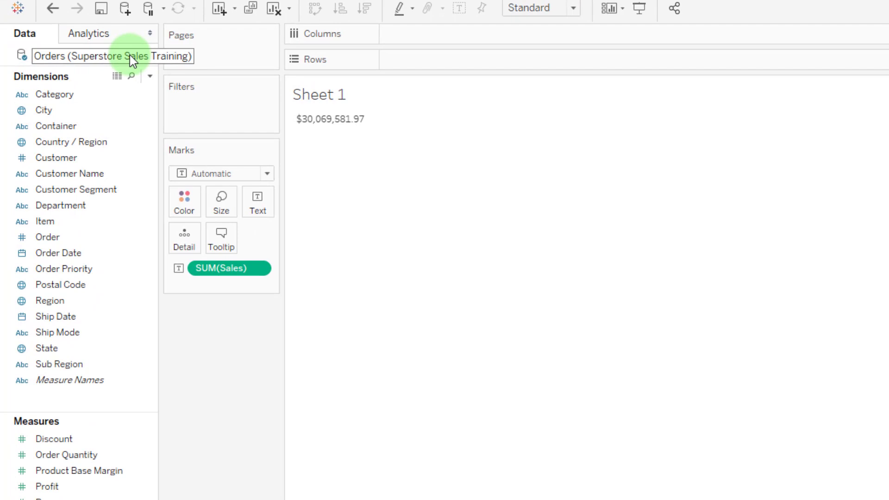
Step: Add the Orders source to Saved Data Sources as 'Quentin Quarantino' in the Datasources folder
{"action": "right_click", "coordinate": [79, 57]}
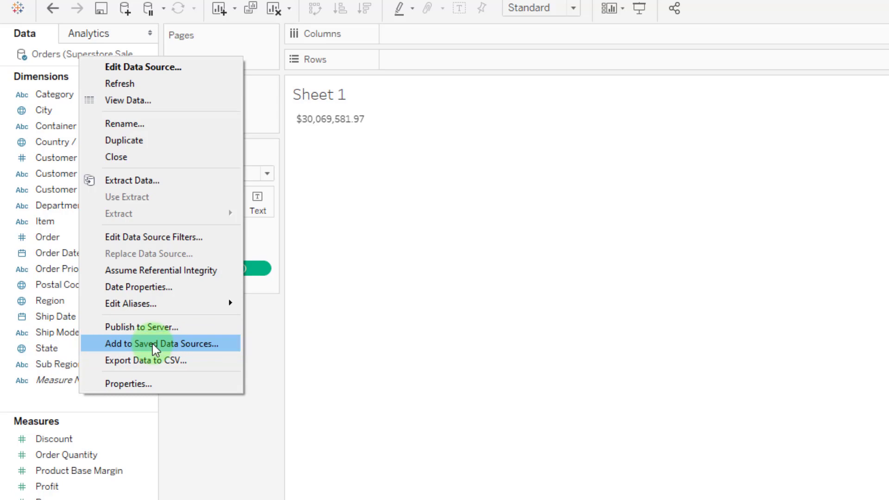
{"action": "left_click", "coordinate": [179, 346]}
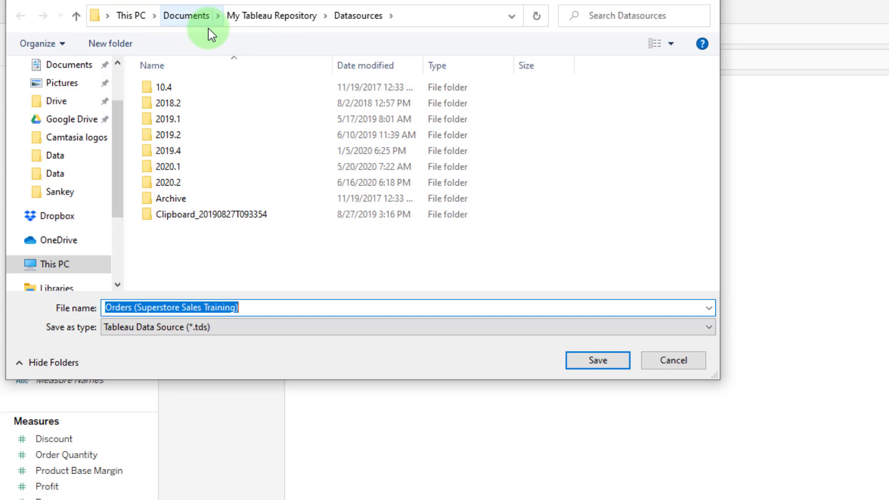
{"action": "left_click", "coordinate": [273, 19]}
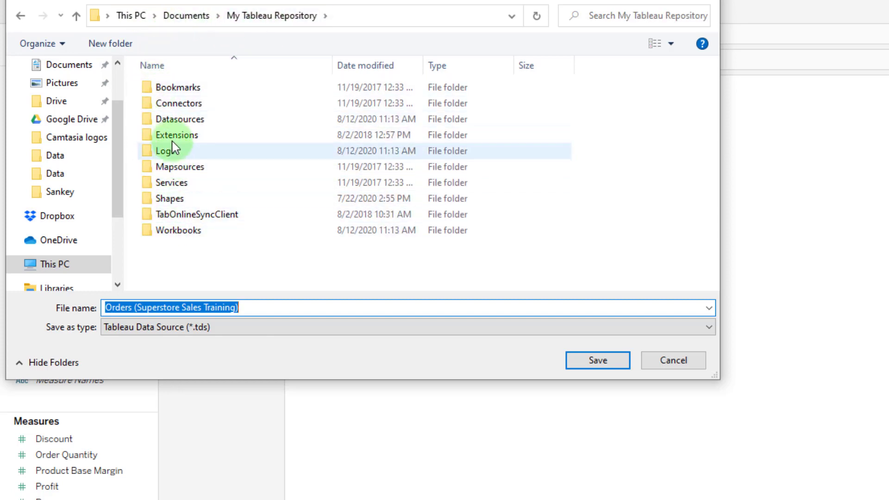
{"action": "double_click", "coordinate": [195, 121]}
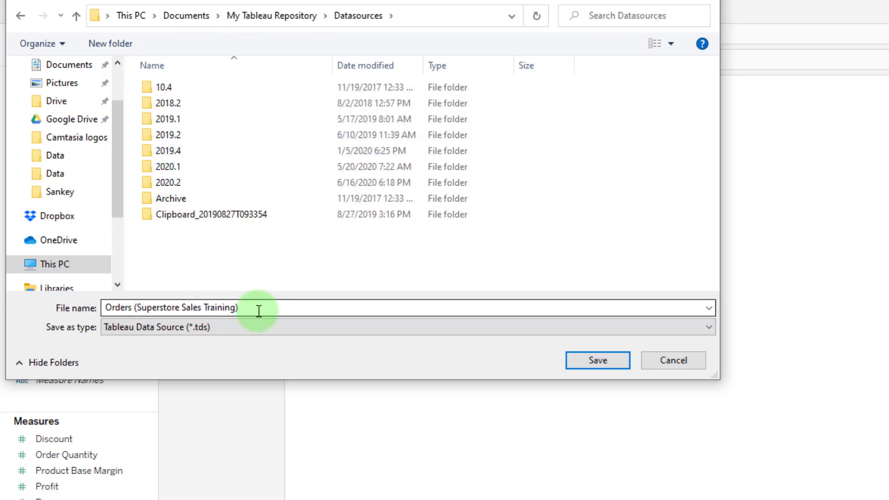
{"action": "type", "text": "Quentin Q"}
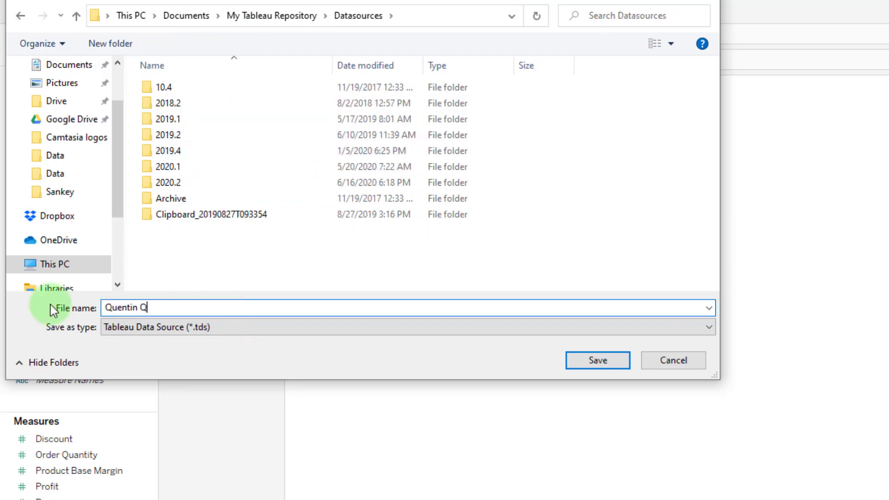
{"action": "type", "text": "uarantined"}
{"action": "key", "text": "BackSpace"}
{"action": "key", "text": "BackSpace"}
{"action": "type", "text": "o"}
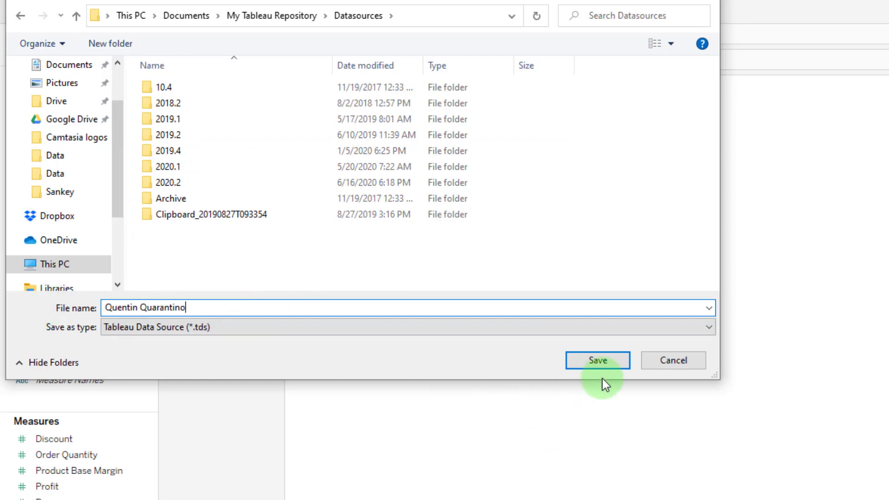
{"action": "left_click", "coordinate": [610, 362]}
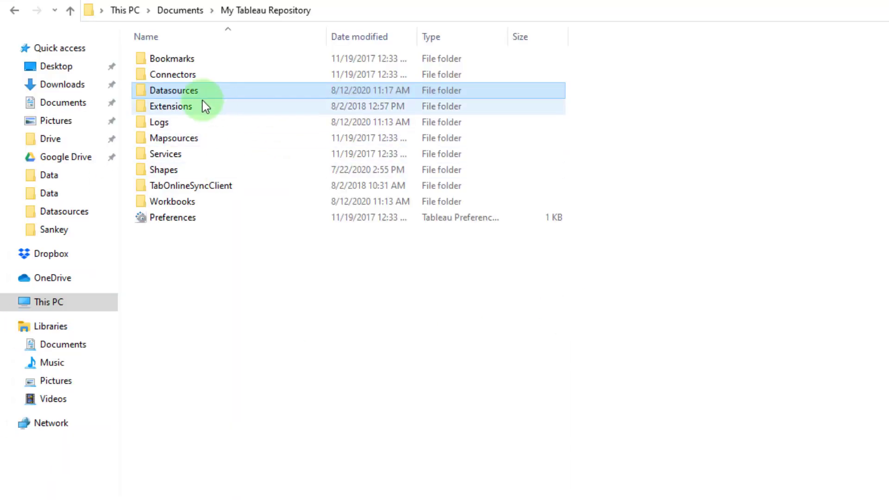
Step: Locate the 21 KB Quentin Quarantino .tds file inside the Datasources folder
{"action": "double_click", "coordinate": [195, 93]}
{"action": "left_click", "coordinate": [223, 203]}
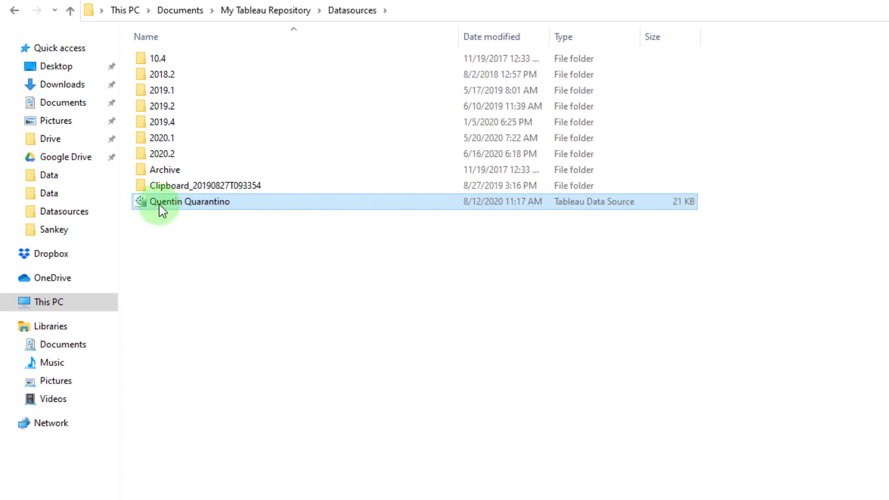
{"action": "mouse_move", "coordinate": [236, 208]}
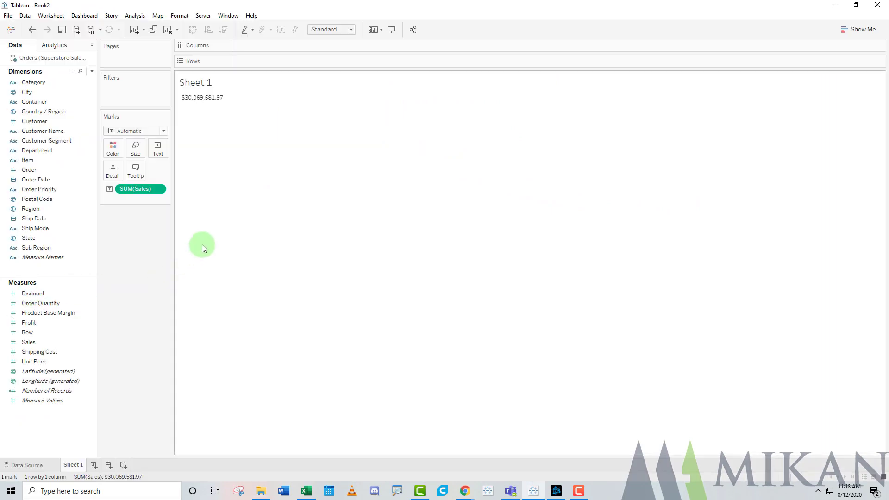
Step: Connect the workbook to the saved Quentin Quarantino data source
{"action": "left_click", "coordinate": [77, 31]}
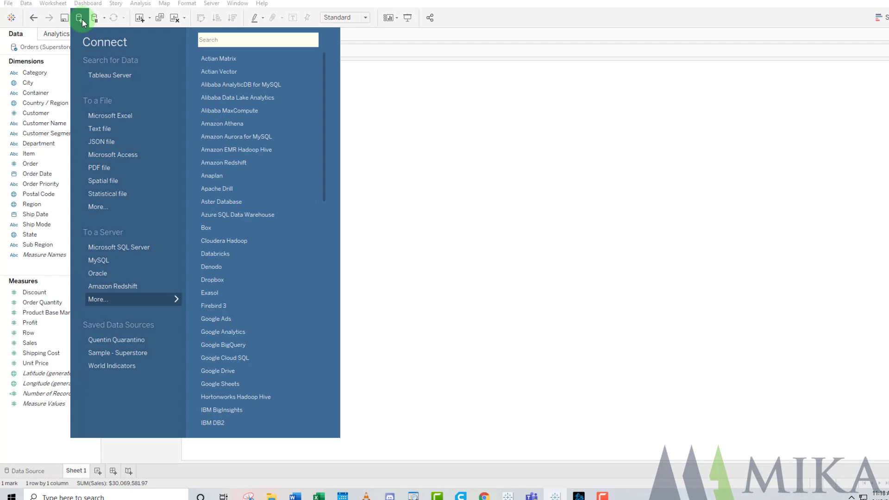
{"action": "left_click", "coordinate": [124, 336]}
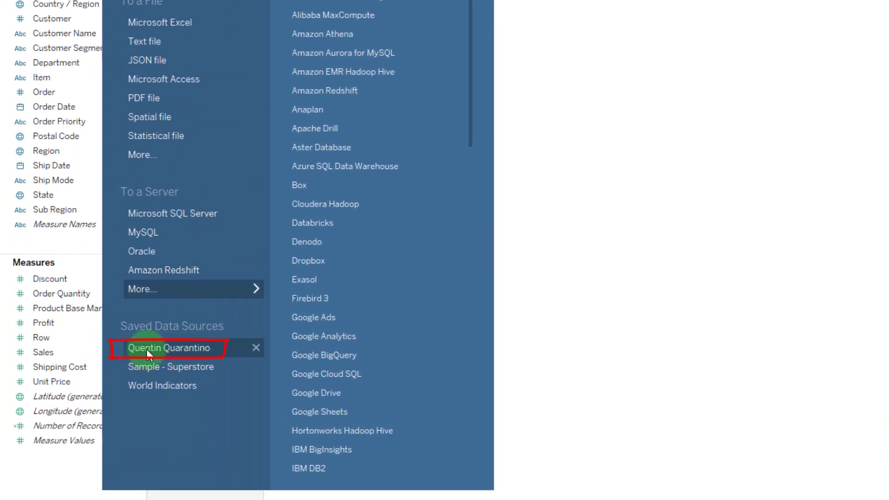
{"action": "left_click", "coordinate": [201, 347]}
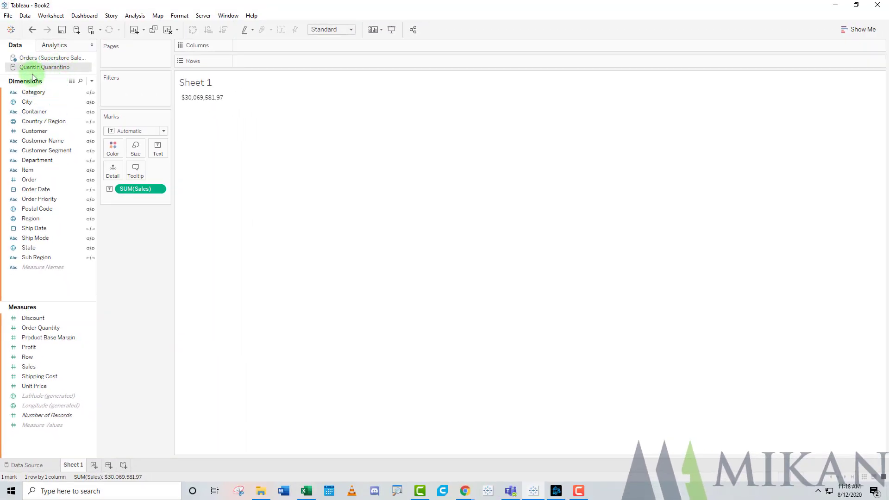
Step: Check the Customer and Order fields in the new source and start a new worksheet
{"action": "left_click", "coordinate": [47, 131]}
{"action": "left_click", "coordinate": [42, 181]}
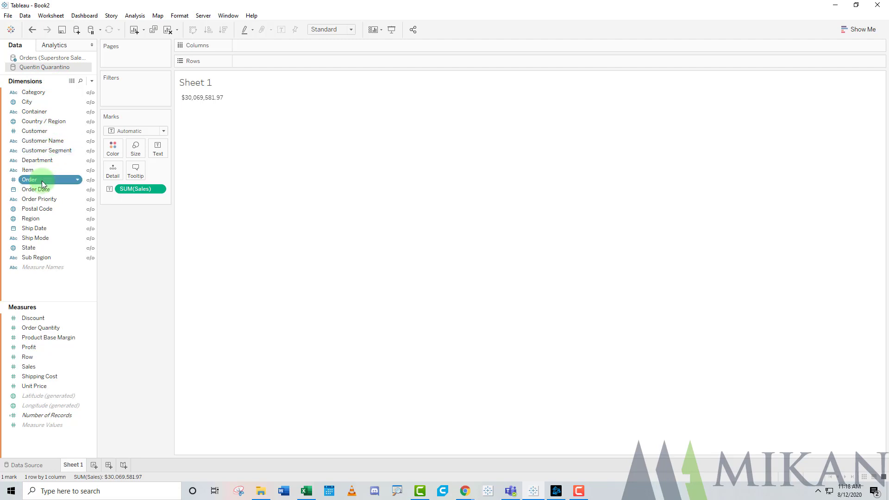
{"action": "left_click", "coordinate": [94, 465]}
Step: Show Sales ($30,069,581.97) and Discount (5.66%) together in a Measure Values table on Sheet 2
{"action": "left_click_drag", "start_coordinate": [49, 367], "coordinate": [158, 150]}
{"action": "mouse_move", "coordinate": [184, 103]}
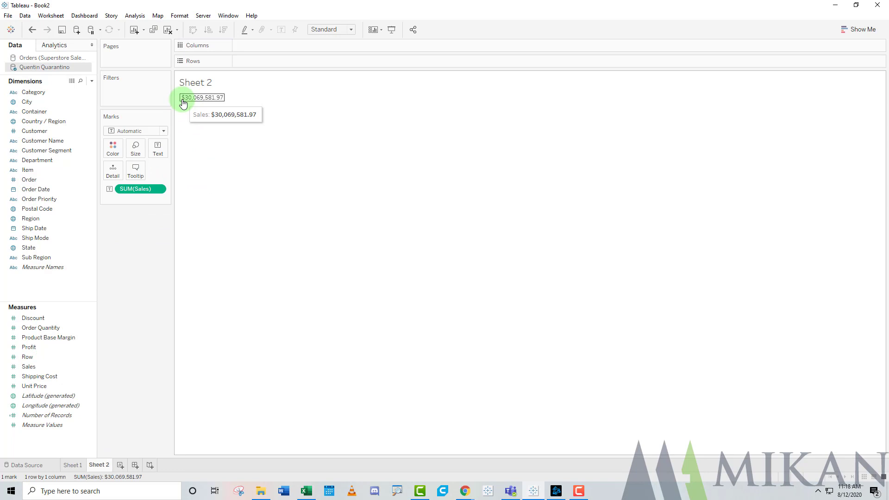
{"action": "left_click_drag", "start_coordinate": [35, 318], "coordinate": [200, 97]}
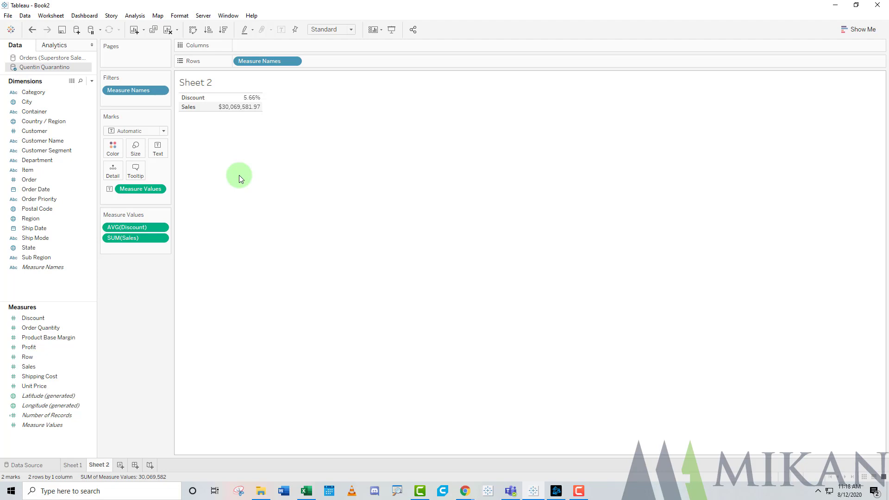
{"action": "left_click", "coordinate": [33, 219]}
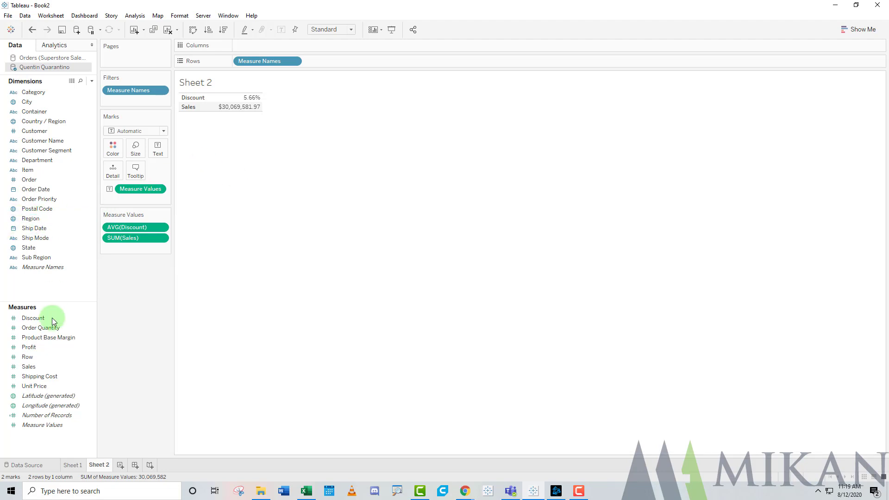
{"action": "left_click", "coordinate": [43, 367]}
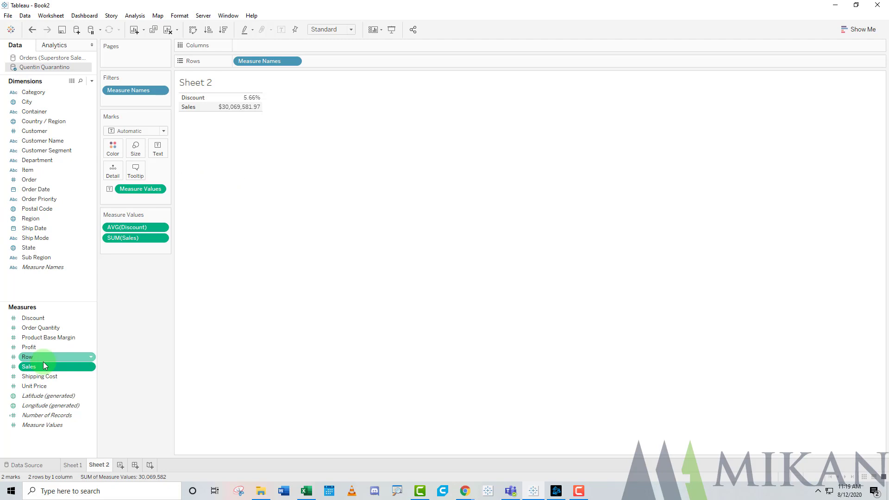